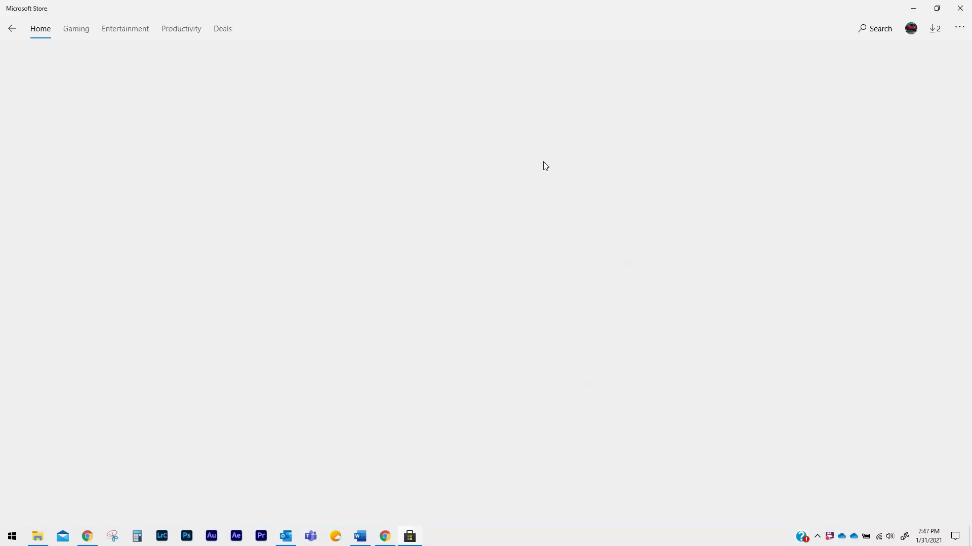
Step: Install HP Smart from its Microsoft Store page and launch it
click(90, 121)
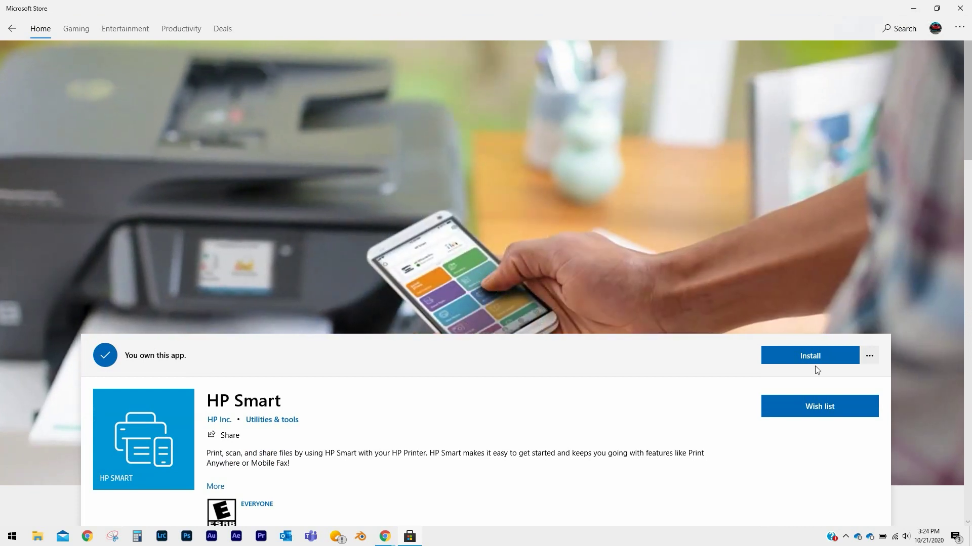
click(816, 357)
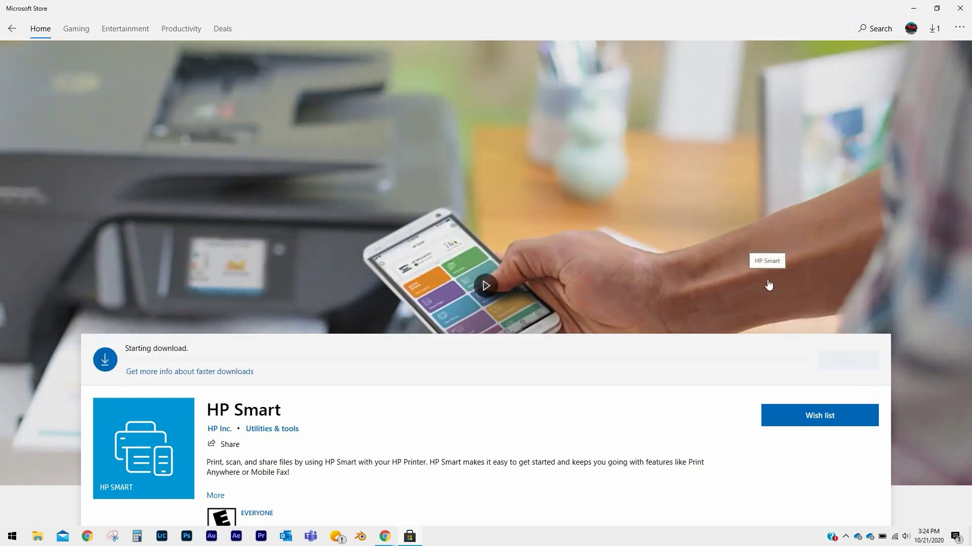
click(812, 357)
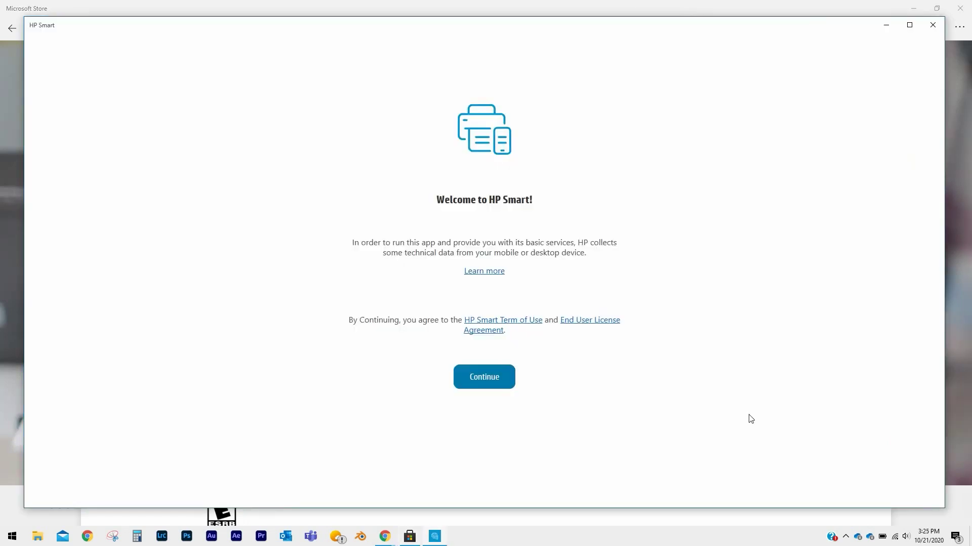
Step: Accept the HP Smart welcome terms and agree to share usage data
click(479, 375)
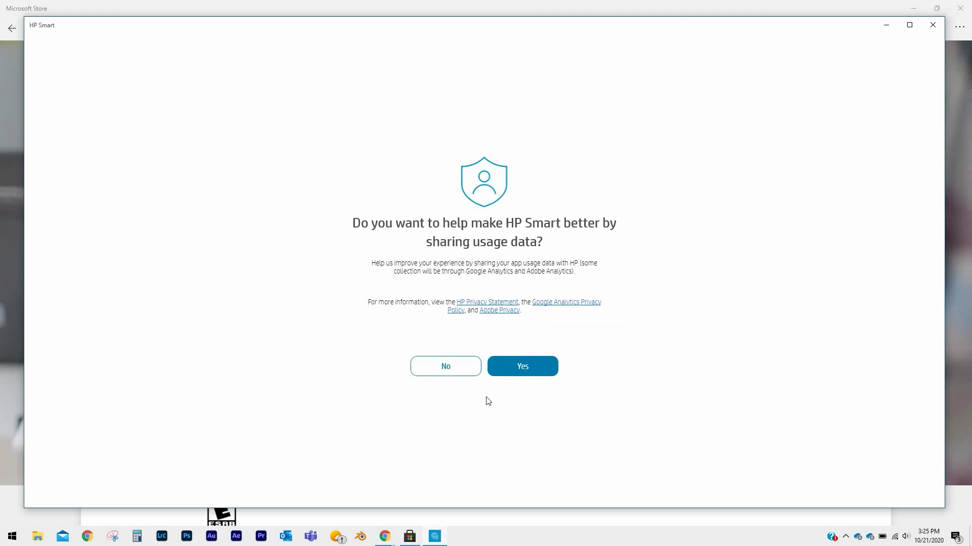
click(524, 369)
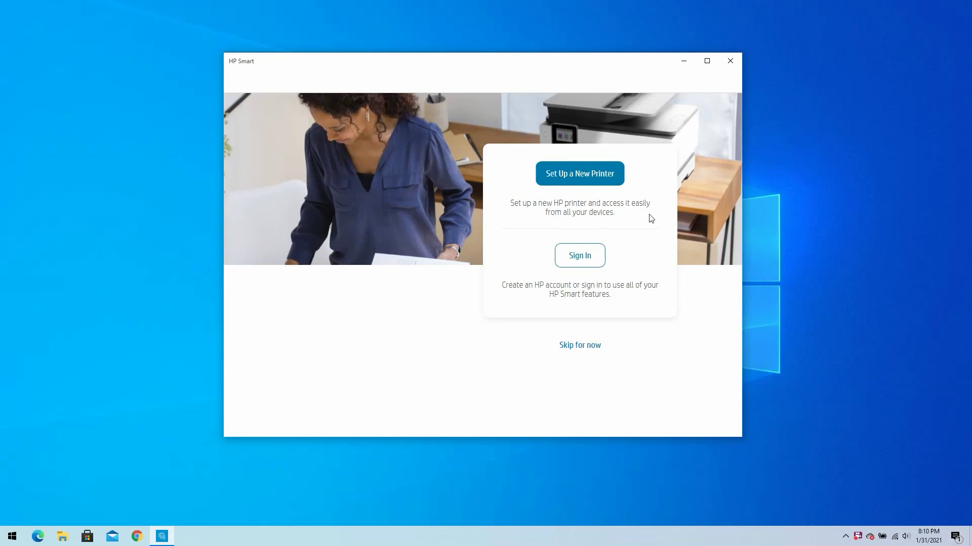
Step: Set up a new printer, choosing the HP OfficeJet Pro 9020, and proceed to Wi‑Fi connection
click(605, 181)
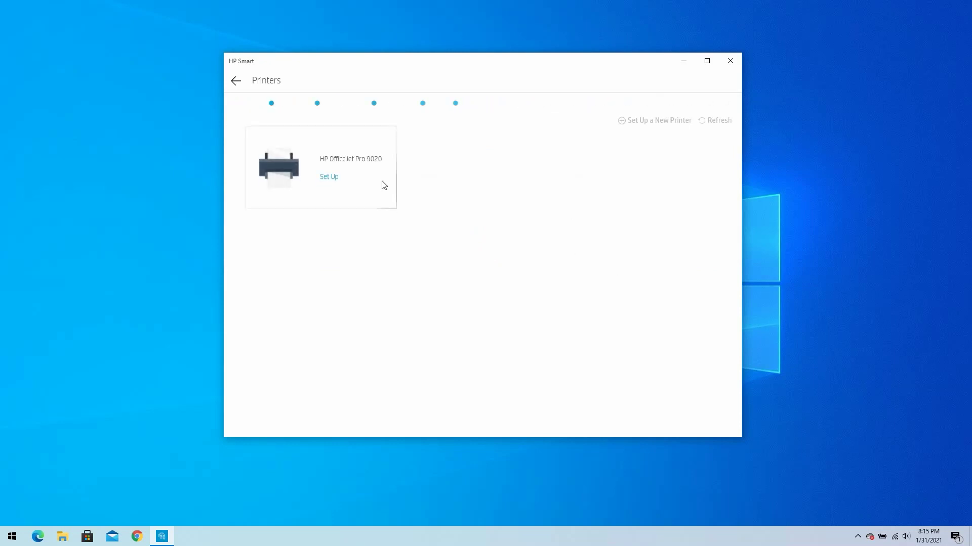
click(326, 178)
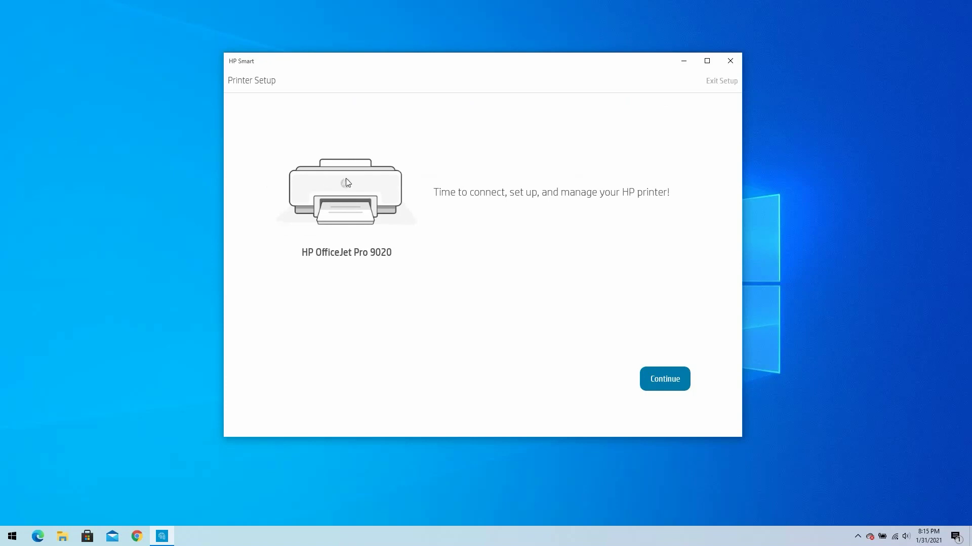
click(662, 377)
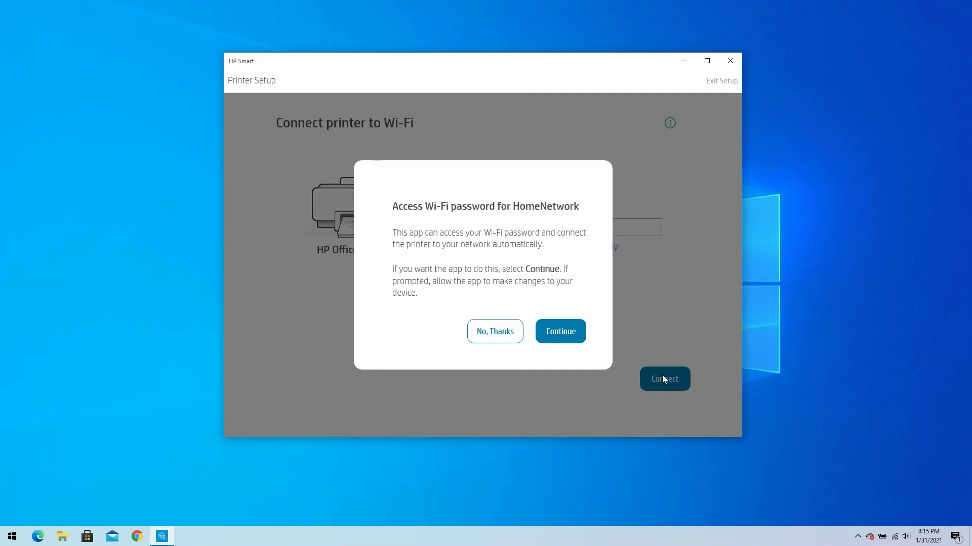
Step: Allow use of the HomeNetwork Wi‑Fi password, then continue once the printer is connected
click(562, 331)
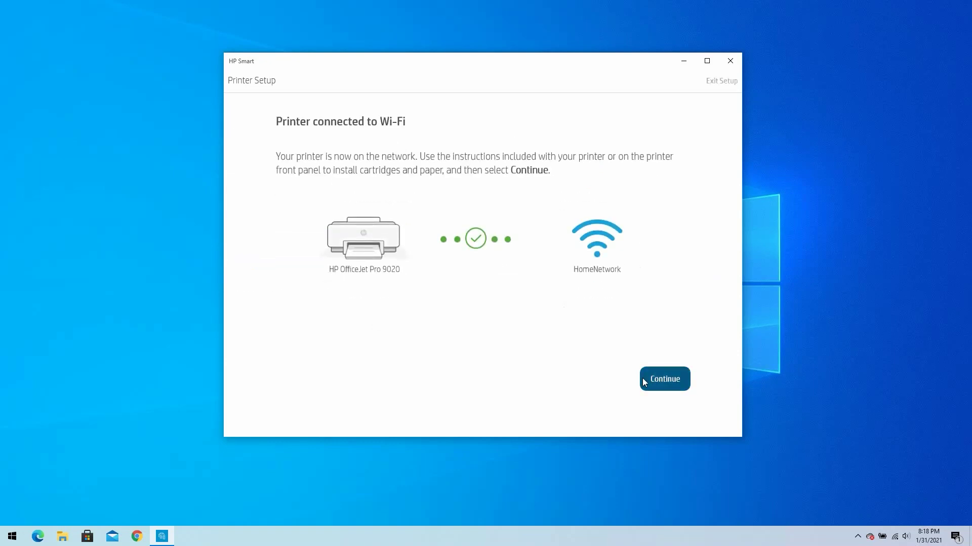
click(660, 379)
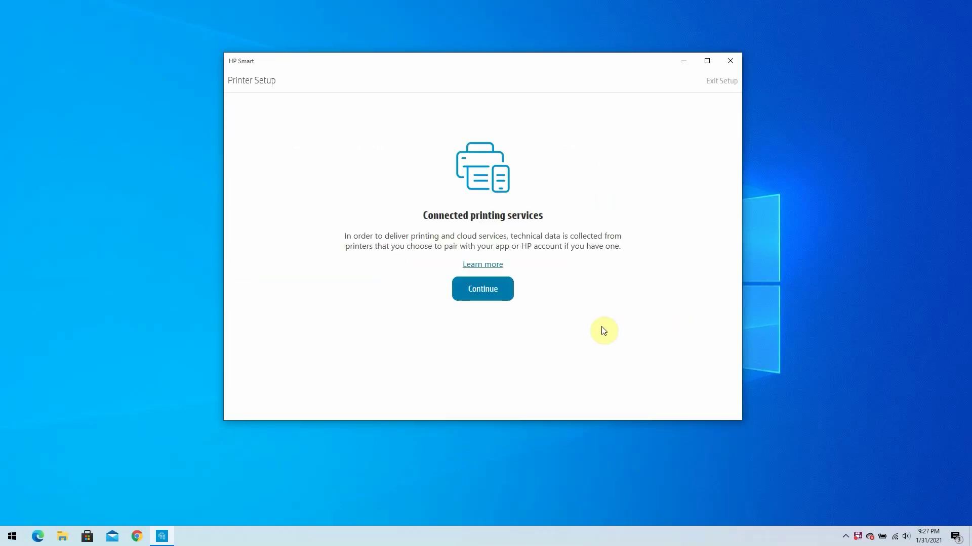
Step: Accept the connected printing services notice and take up the HP+ offer
click(488, 293)
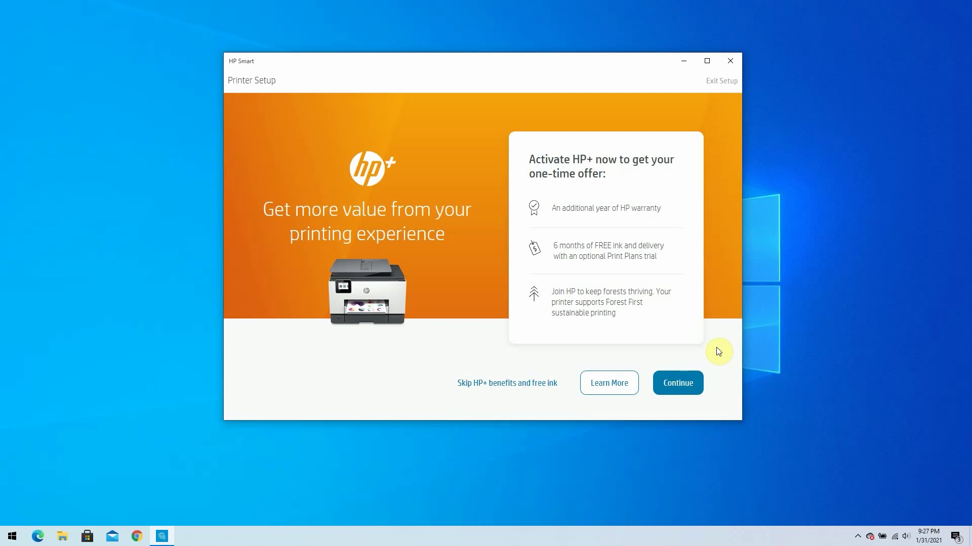
click(684, 383)
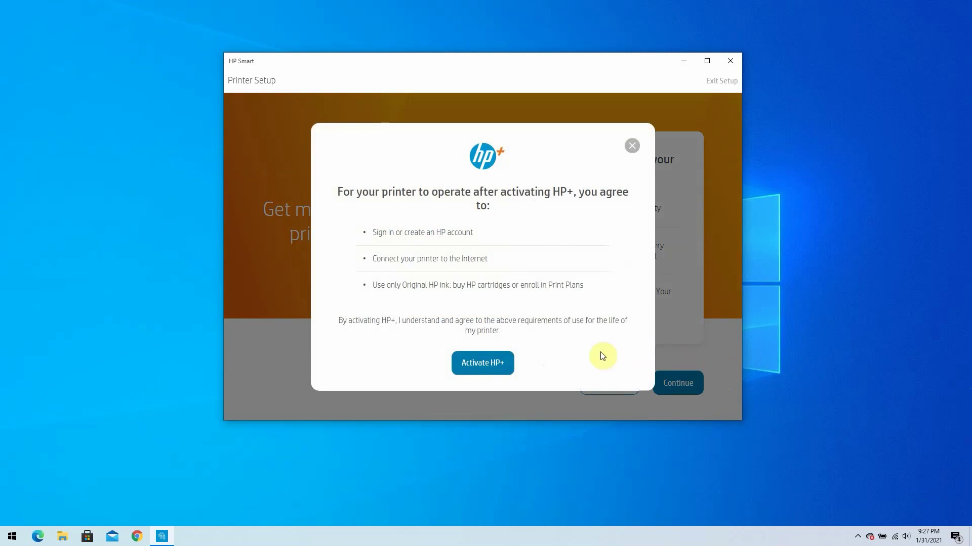
Step: Agree to the HP+ requirements and enter the user's first and last name
click(501, 360)
text(John)
key(Tab)
text(Smith)
key(Tab)
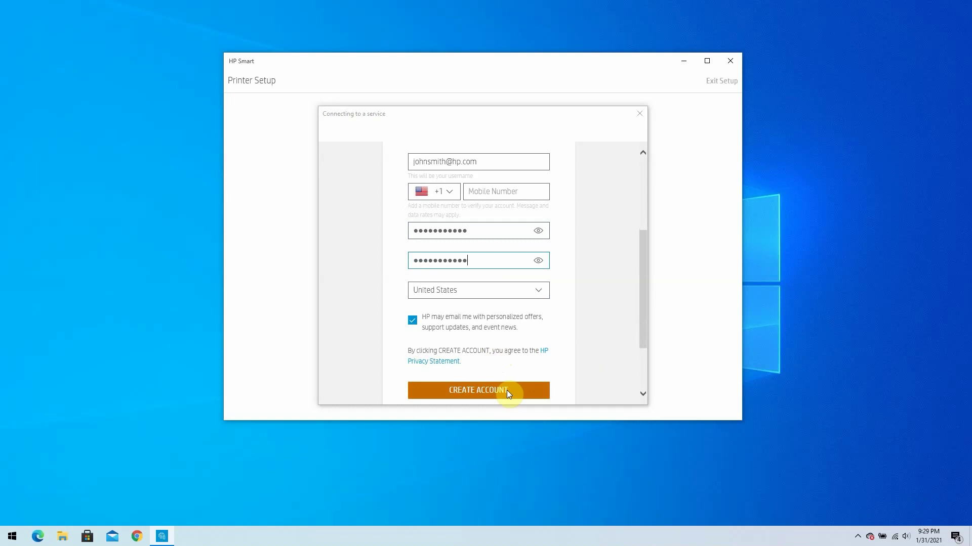
Step: Sign in with an existing HP account using its e-mail and password
scroll(607, 376, down, 3)
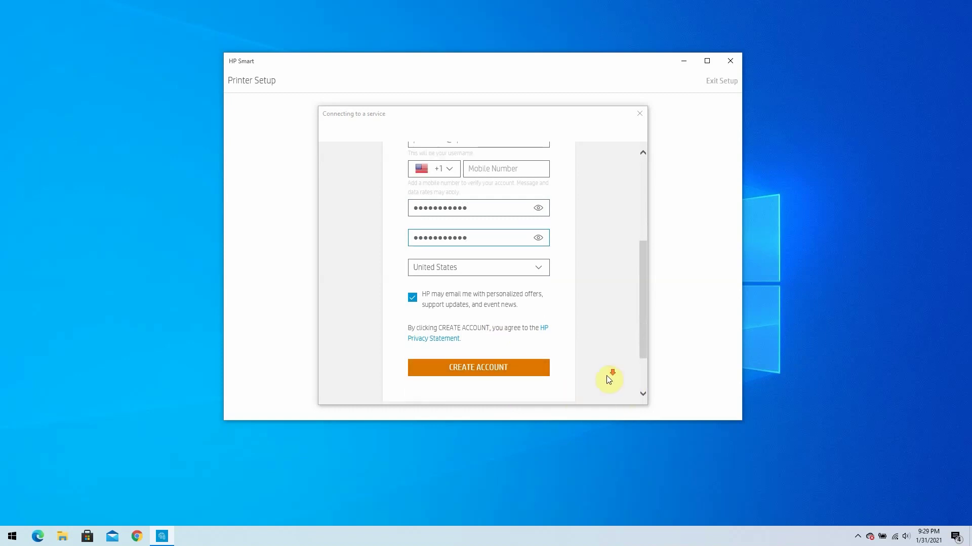
click(512, 359)
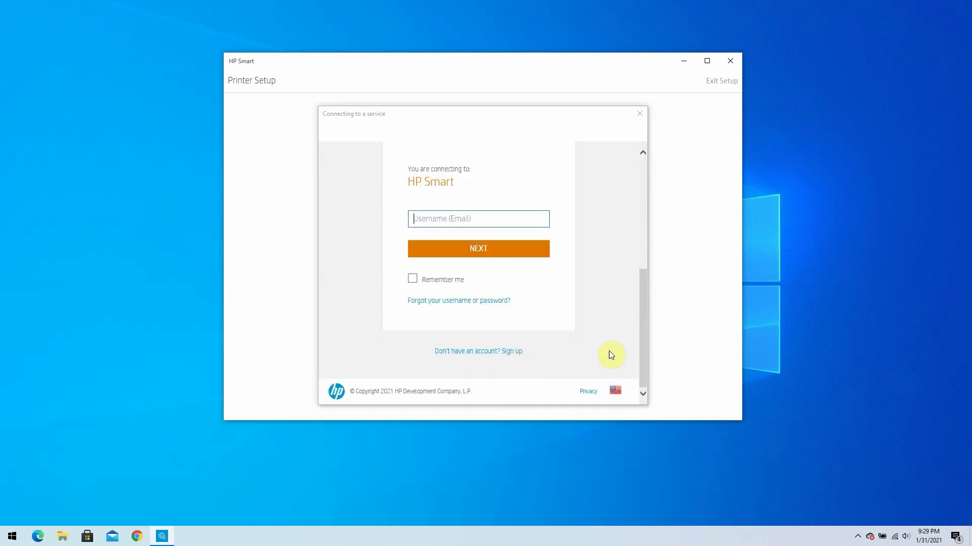
key(Return)
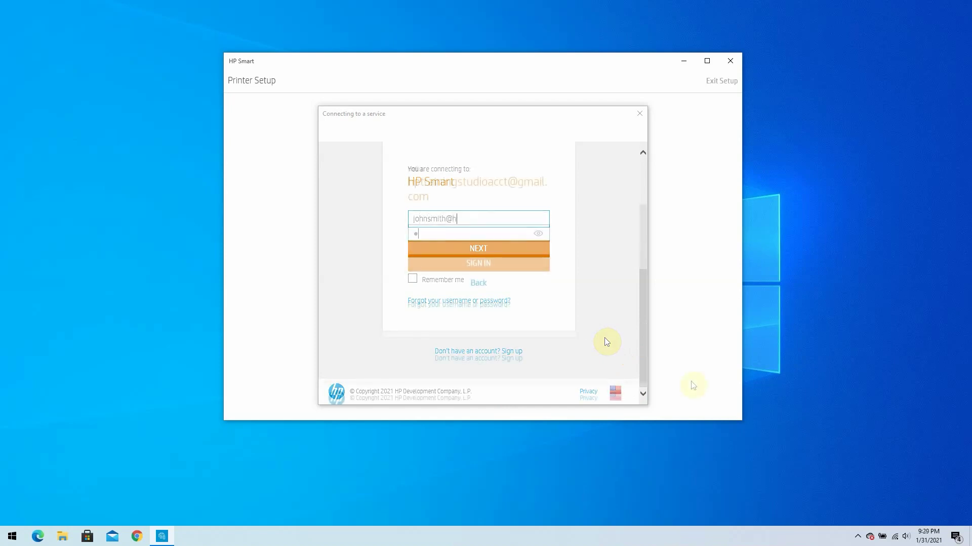
text(*********)
click(519, 262)
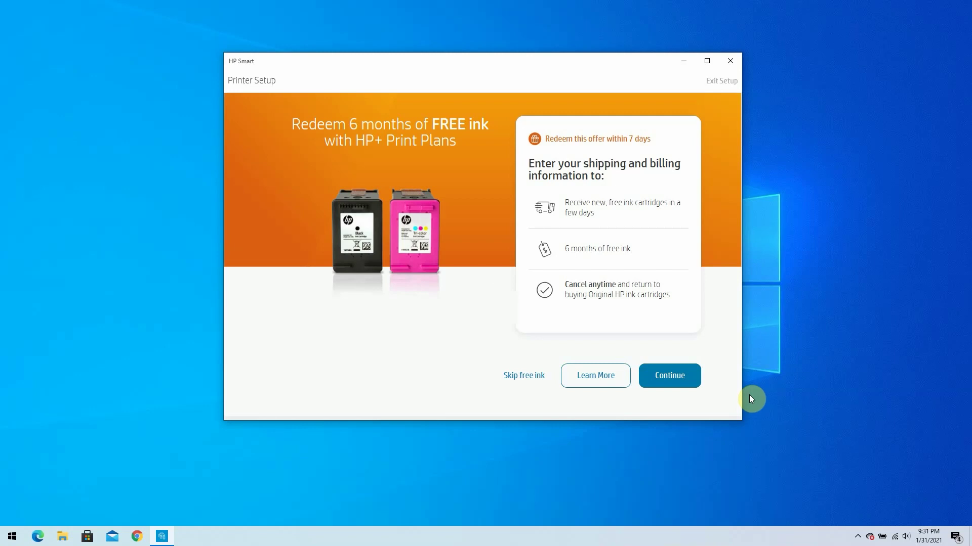
Step: Accept the free ink offer with the $4.99 100 pages/month plan and confirm
click(676, 379)
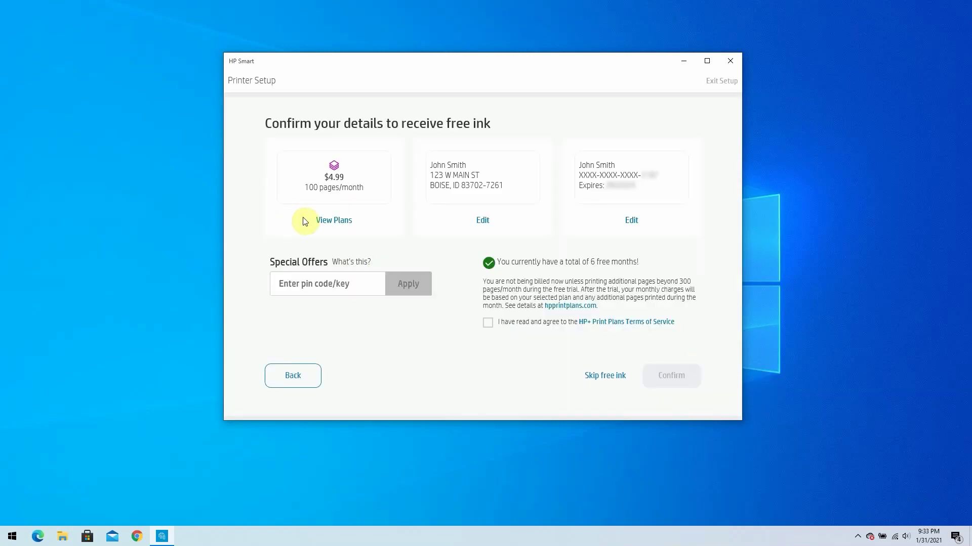
click(327, 220)
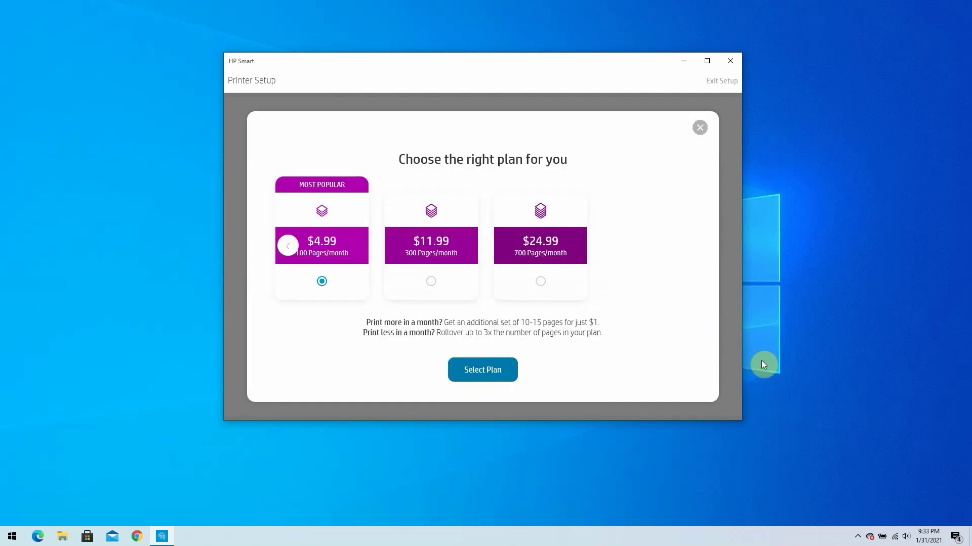
click(496, 368)
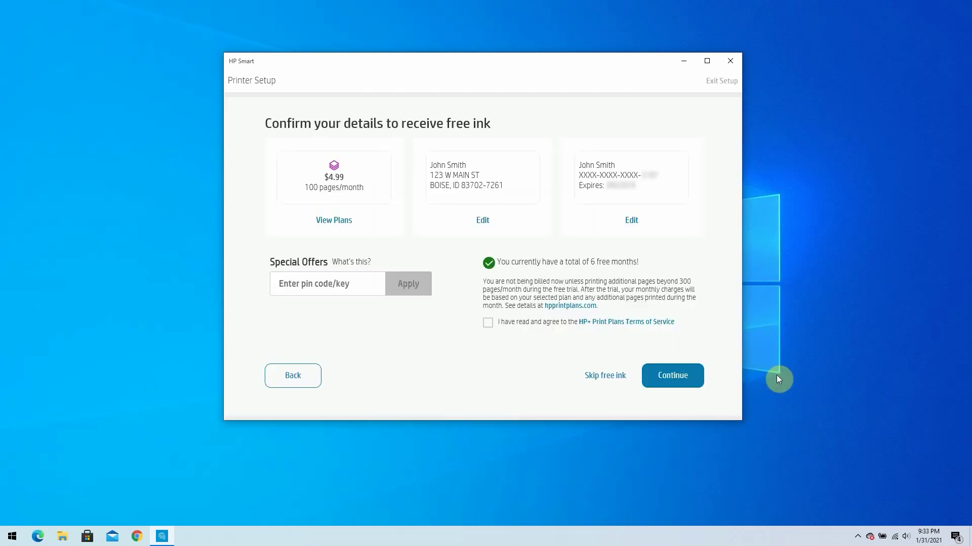
click(694, 379)
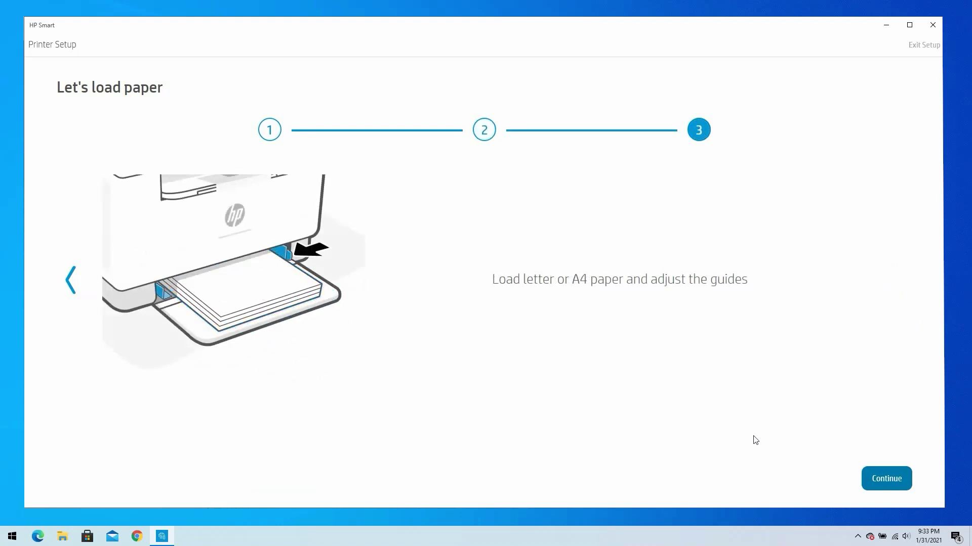
Step: Go through the paper loading, tray cover and toner sheet removal guides
click(866, 473)
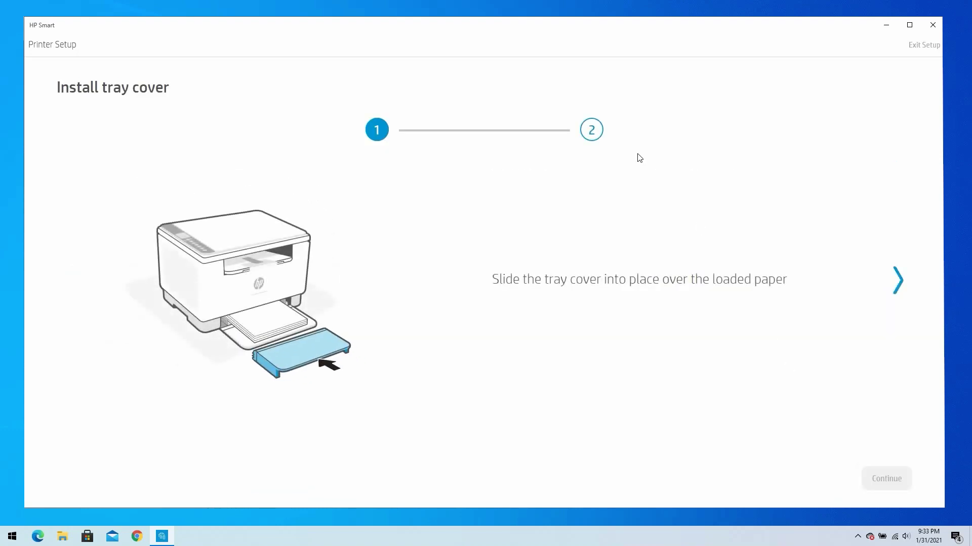
click(589, 129)
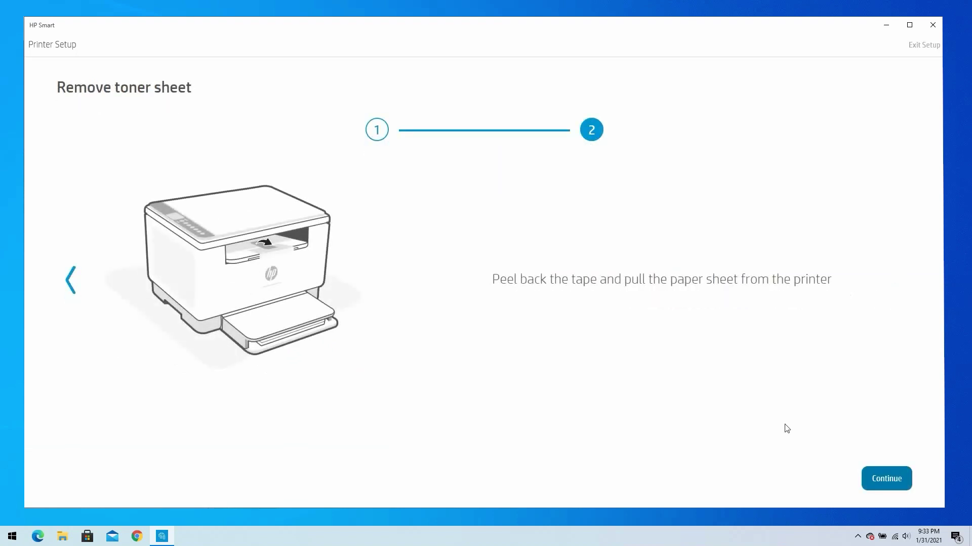
click(886, 478)
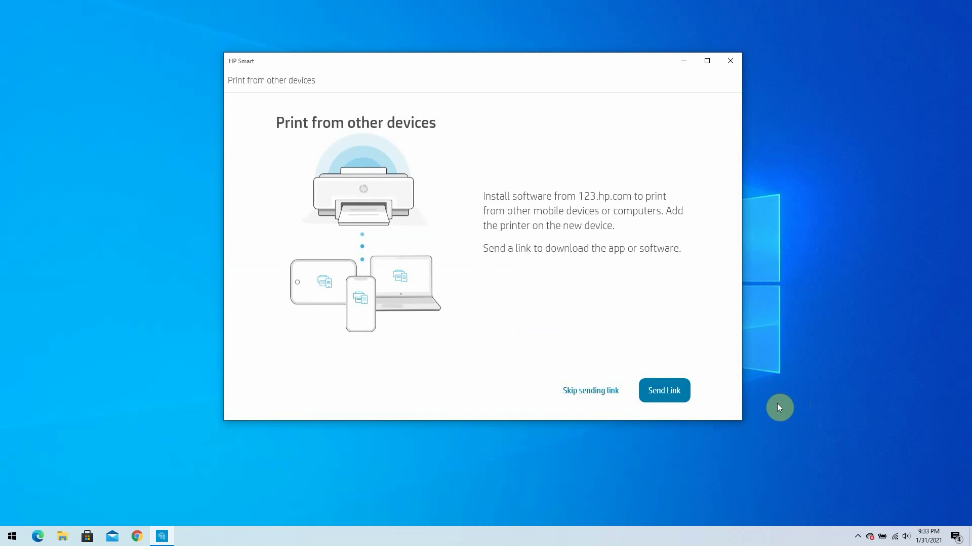
Step: Skip sending a device link and printing a page to finish setup
click(591, 391)
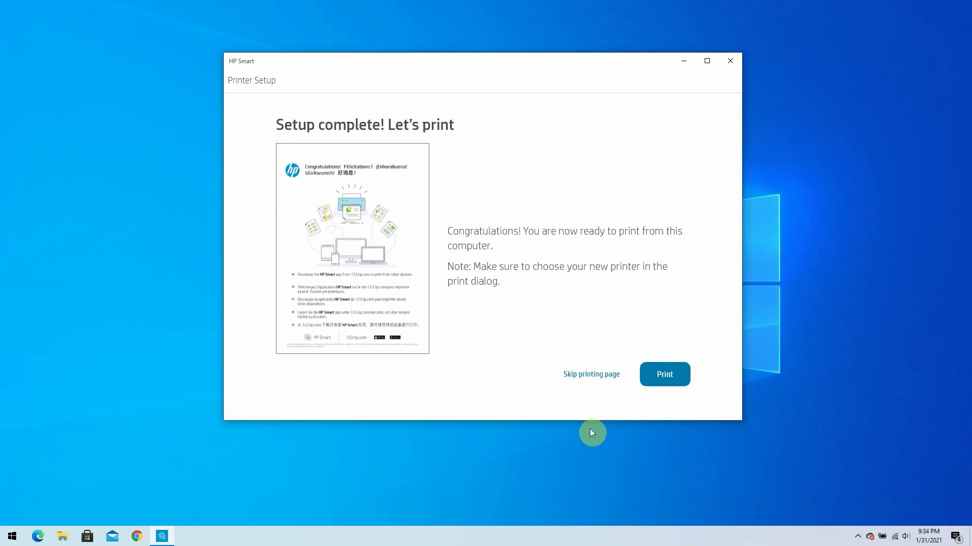
click(590, 374)
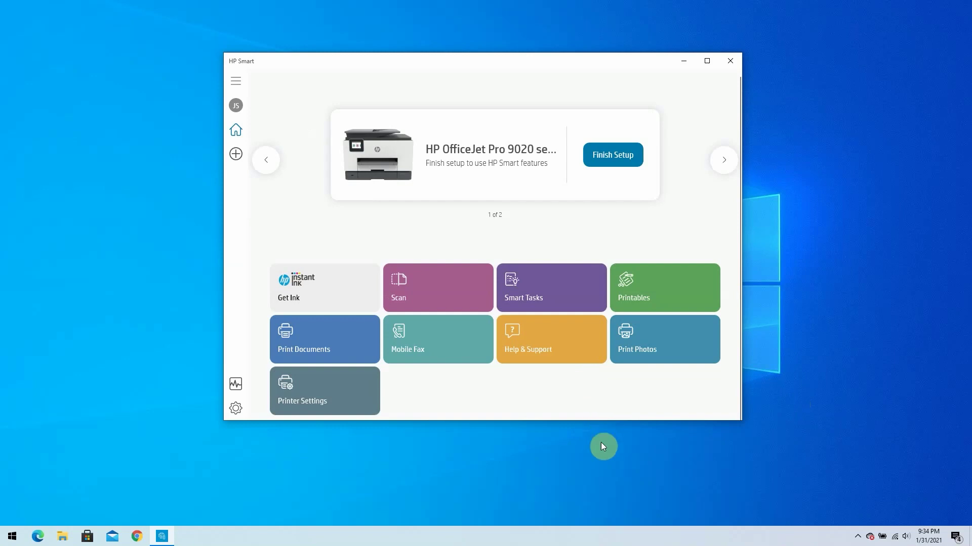